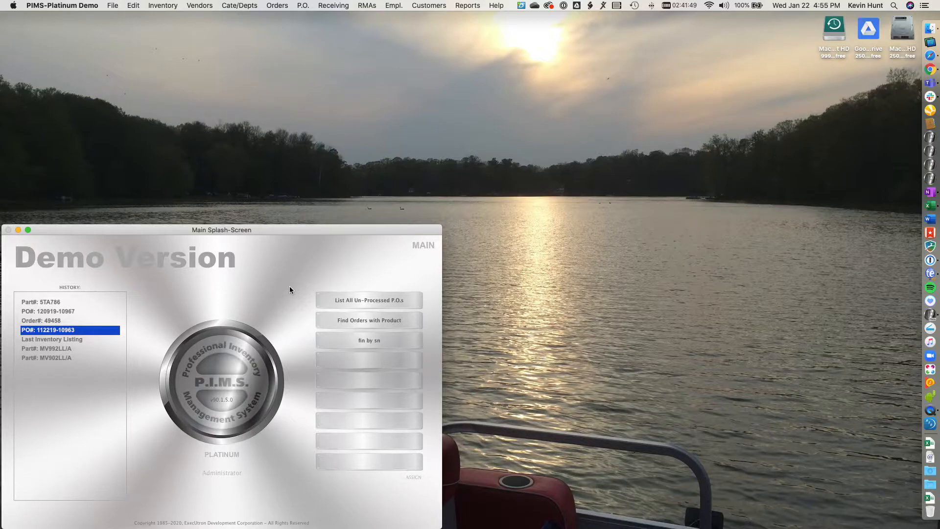
- Open the Service & Repair Module
{"action": "left_click", "coordinate": [113, 6]}
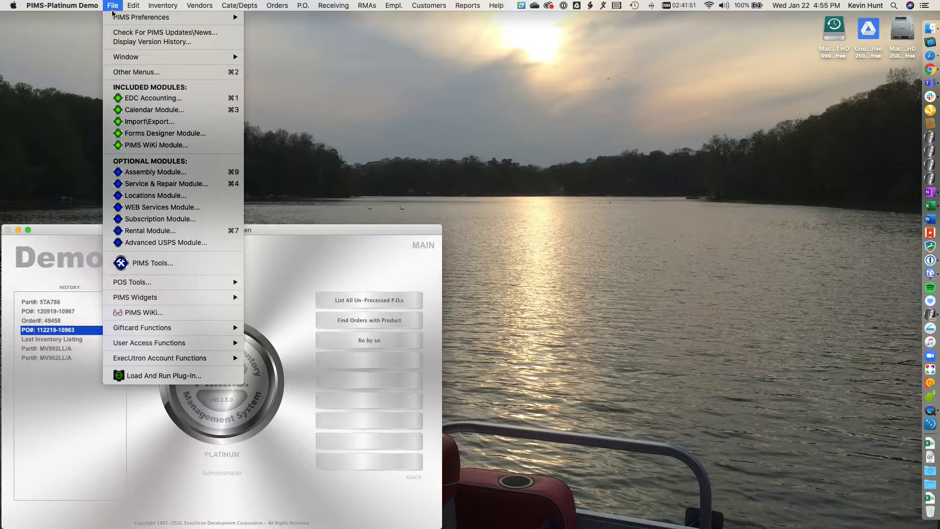
{"action": "left_click", "coordinate": [214, 188]}
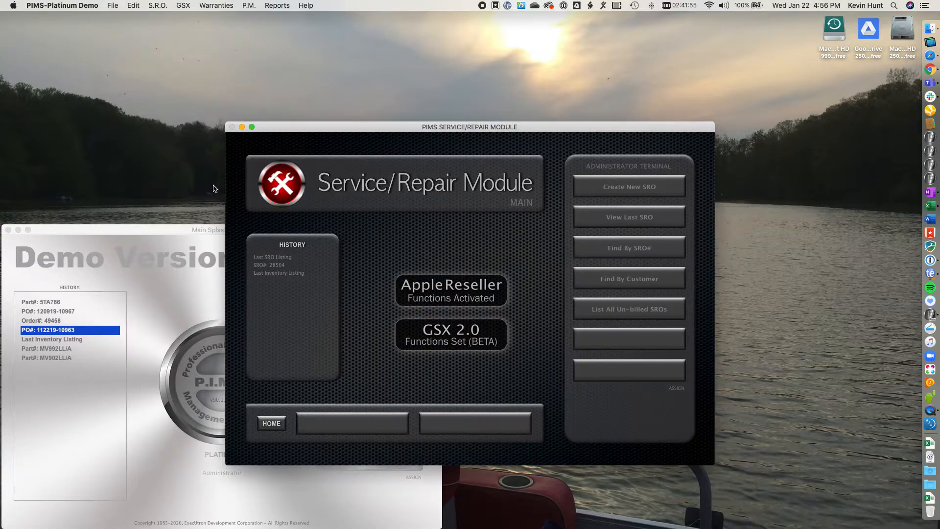
- List the SROs with backorder needs
{"action": "left_click", "coordinate": [163, 7]}
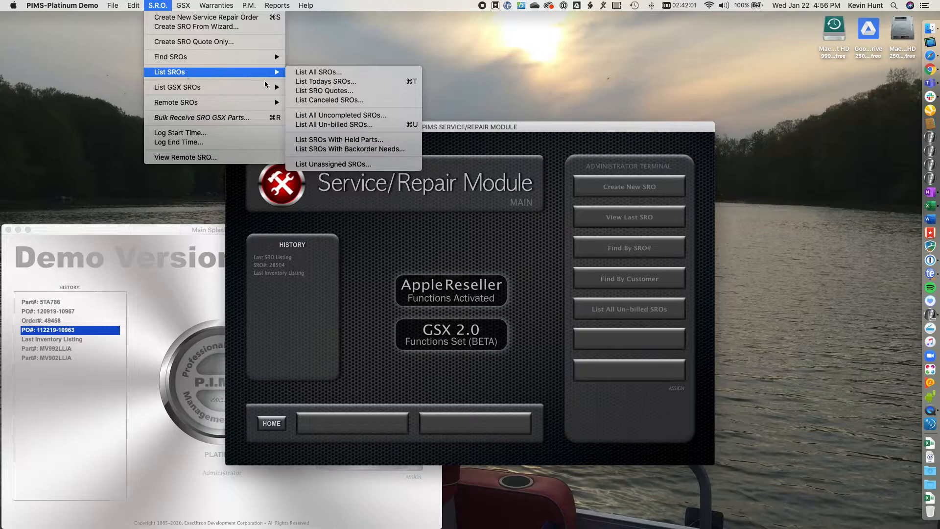
{"action": "mouse_move", "coordinate": [264, 79]}
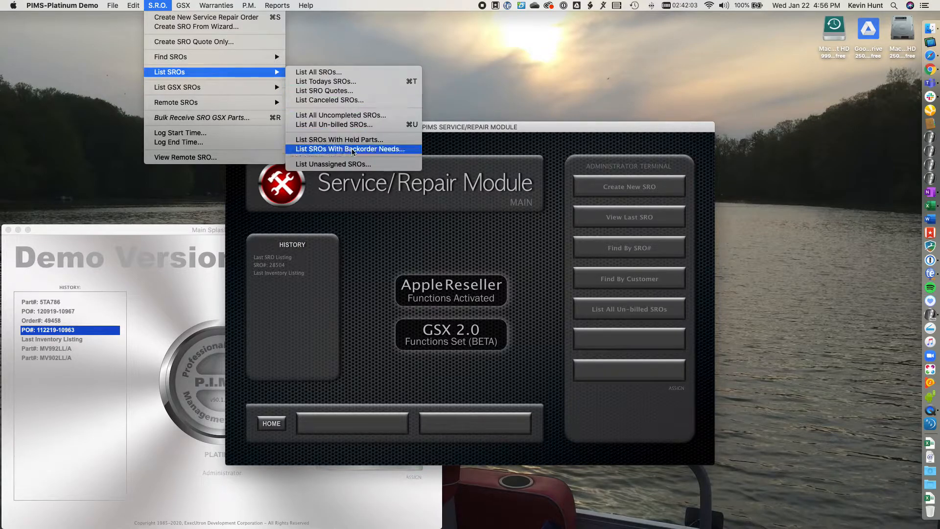
{"action": "left_click", "coordinate": [404, 150]}
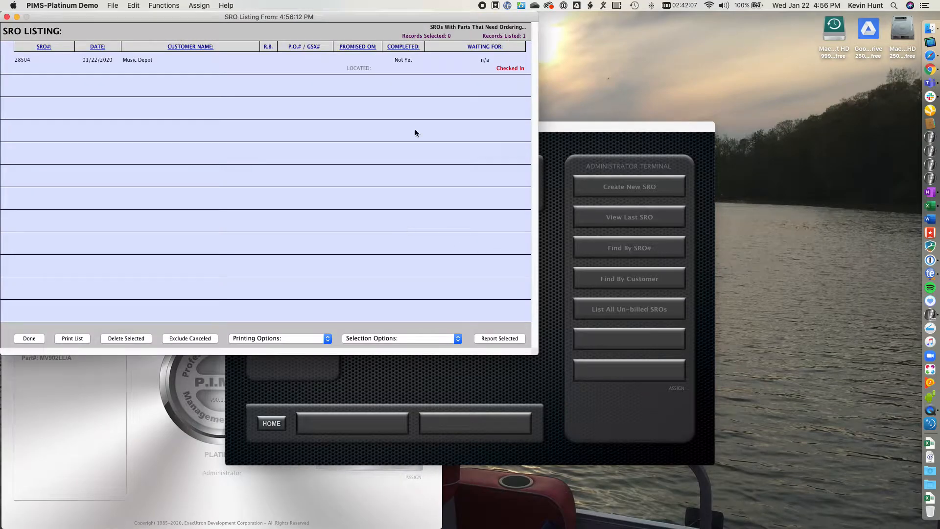
- Open the Music Depot SRO 28504 and switch to its Work Performed section
{"action": "double_click", "coordinate": [201, 66]}
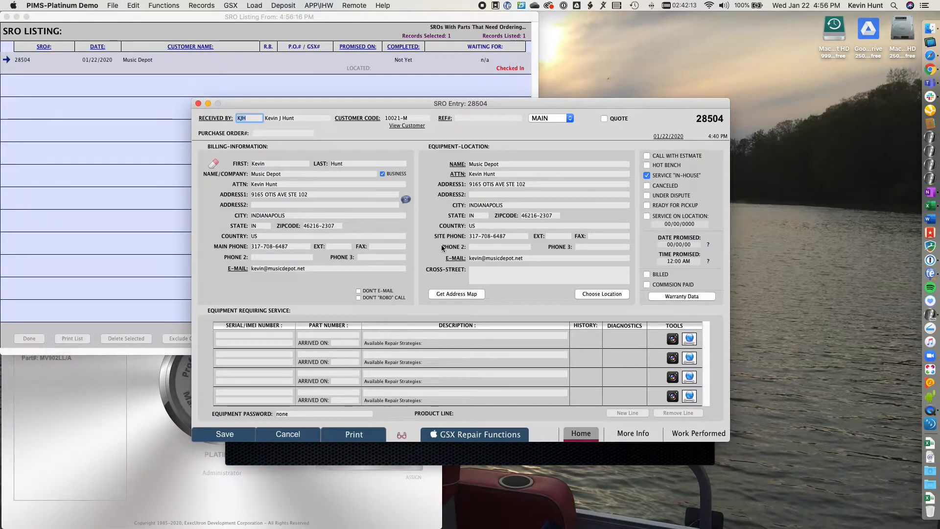
{"action": "left_click", "coordinate": [710, 434]}
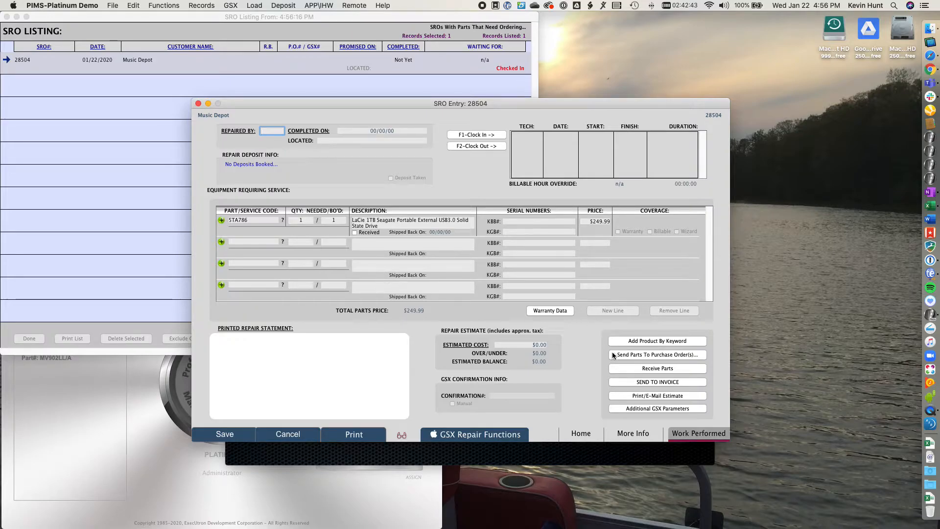
- Send the SRO's backordered STA786 part to a purchase order drop-shipped directly to MAIN, then save the SRO
{"action": "left_click", "coordinate": [657, 354]}
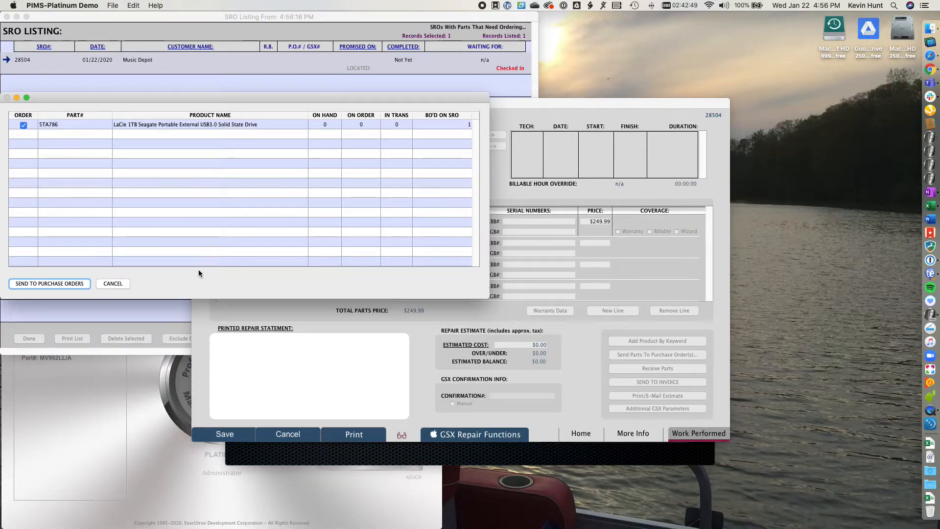
{"action": "left_click", "coordinate": [76, 284]}
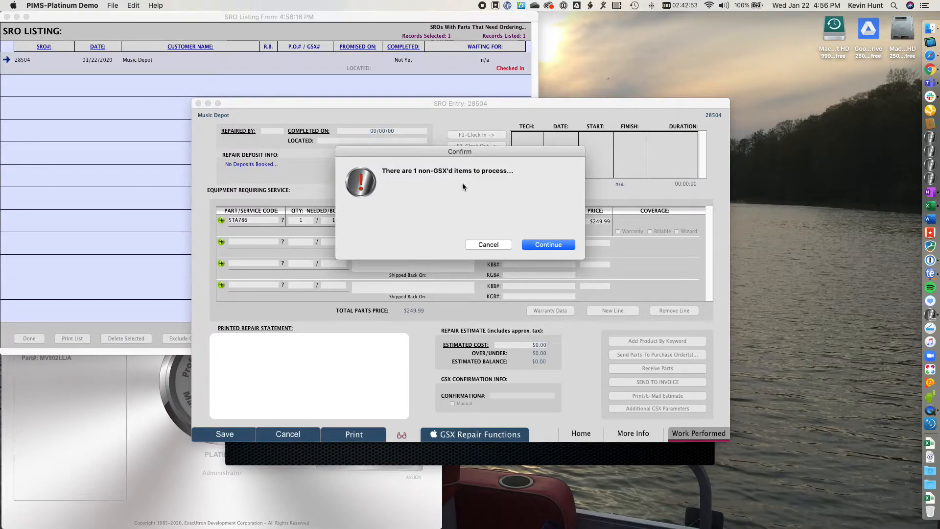
{"action": "left_click", "coordinate": [555, 244]}
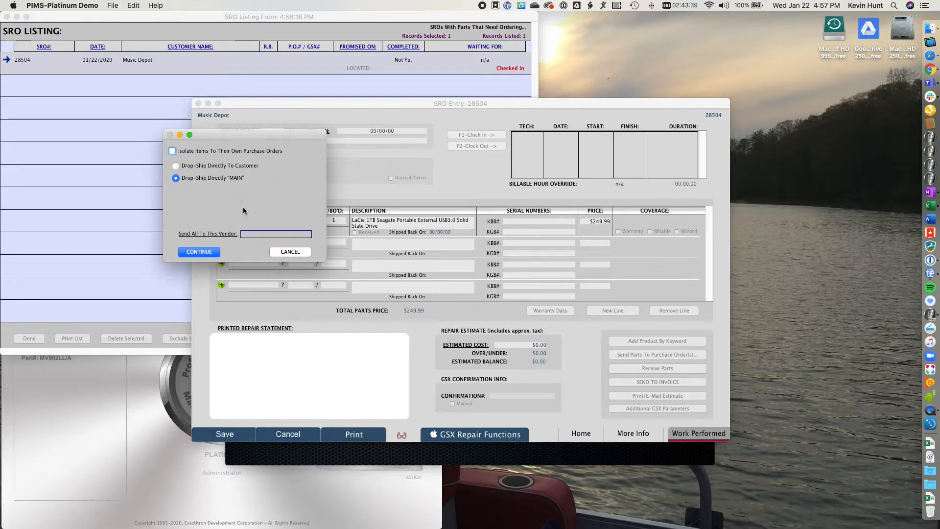
{"action": "left_click", "coordinate": [211, 251]}
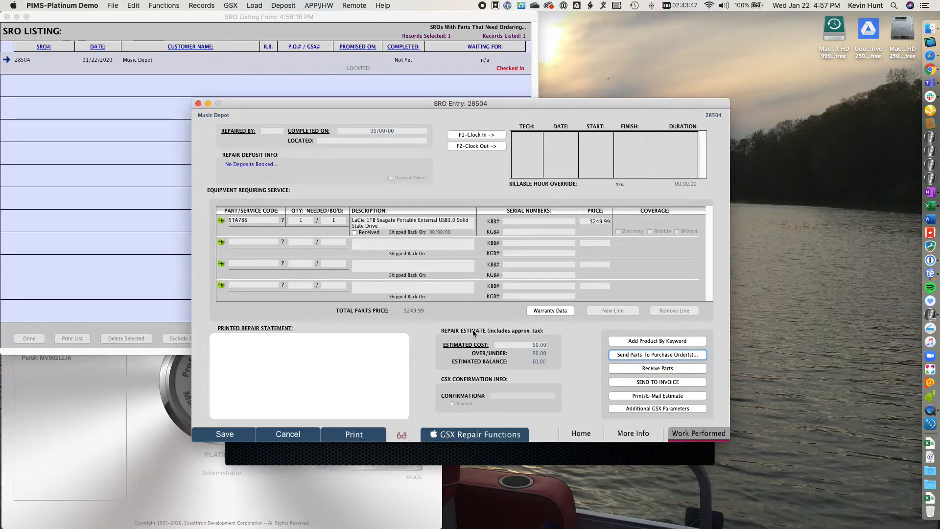
{"action": "left_click", "coordinate": [229, 436]}
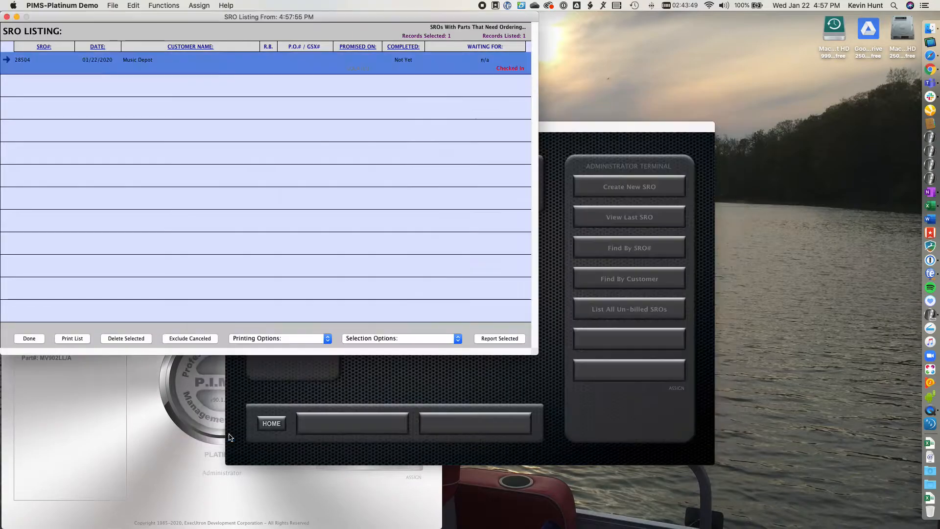
- Close the SRO listing and list the SROs with backorder needs again
{"action": "left_click", "coordinate": [33, 337]}
{"action": "left_click", "coordinate": [159, 5]}
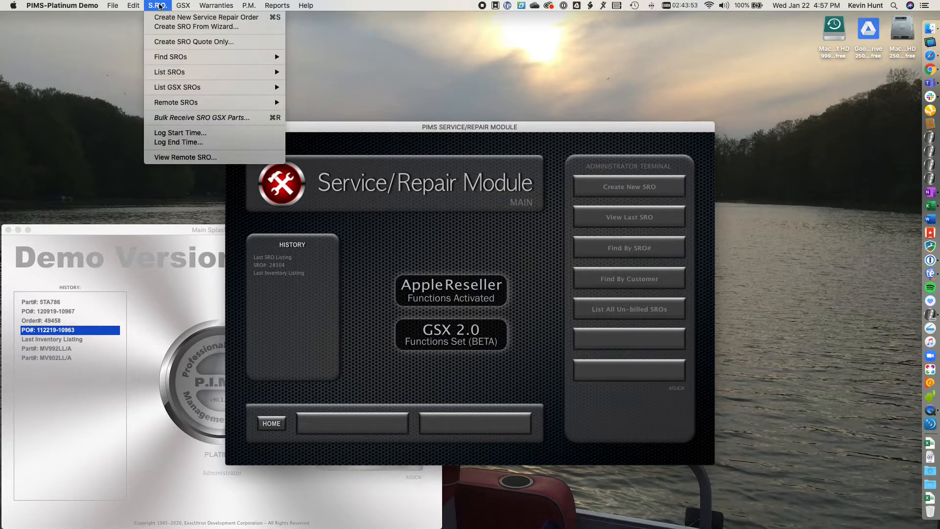
{"action": "mouse_move", "coordinate": [187, 73]}
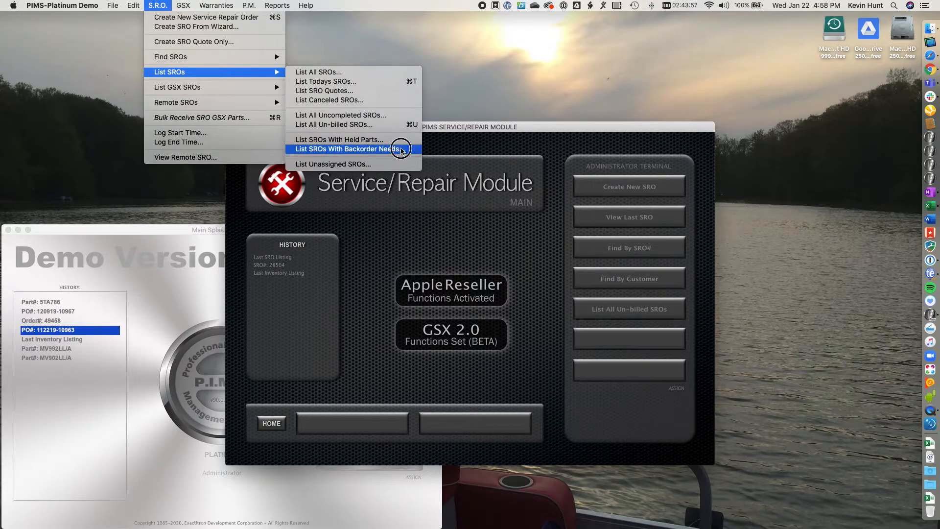
{"action": "left_click", "coordinate": [401, 149]}
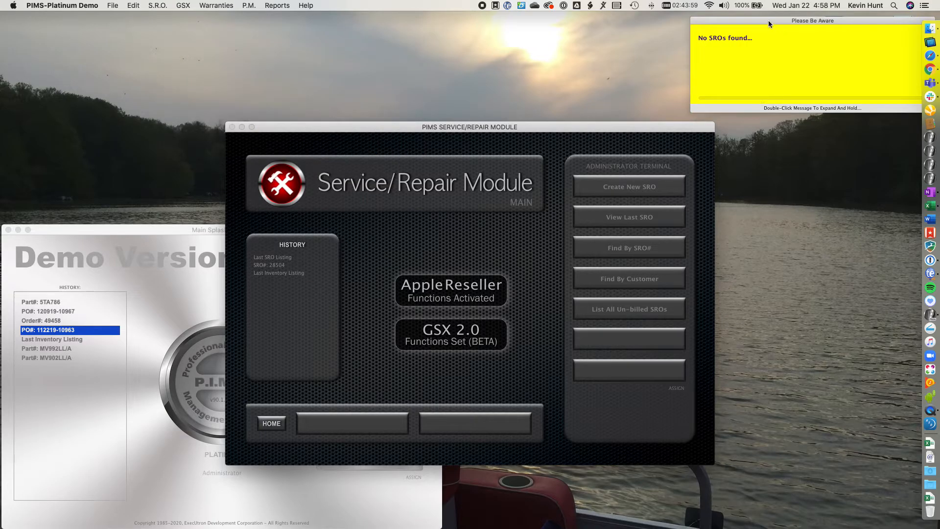
- Dismiss the notice and return from the service module to the main screen
{"action": "left_click_drag", "start_coordinate": [768, 19], "coordinate": [666, 20]}
{"action": "left_click", "coordinate": [825, 28]}
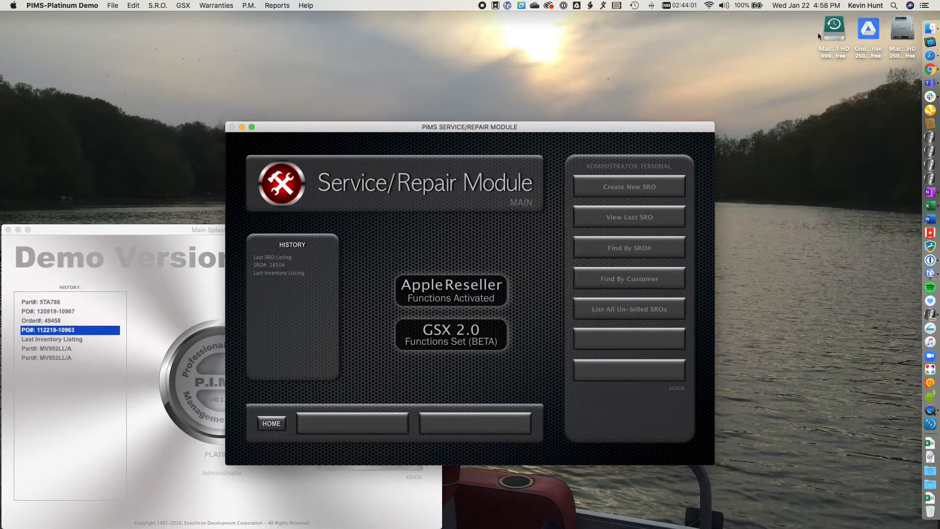
{"action": "left_click", "coordinate": [271, 424]}
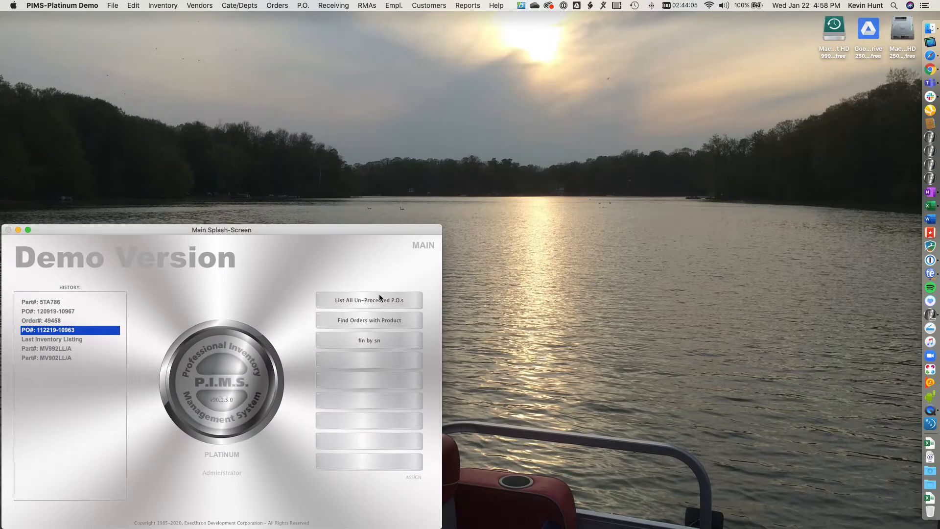
- List all un-processed purchase orders
{"action": "left_click", "coordinate": [303, 5]}
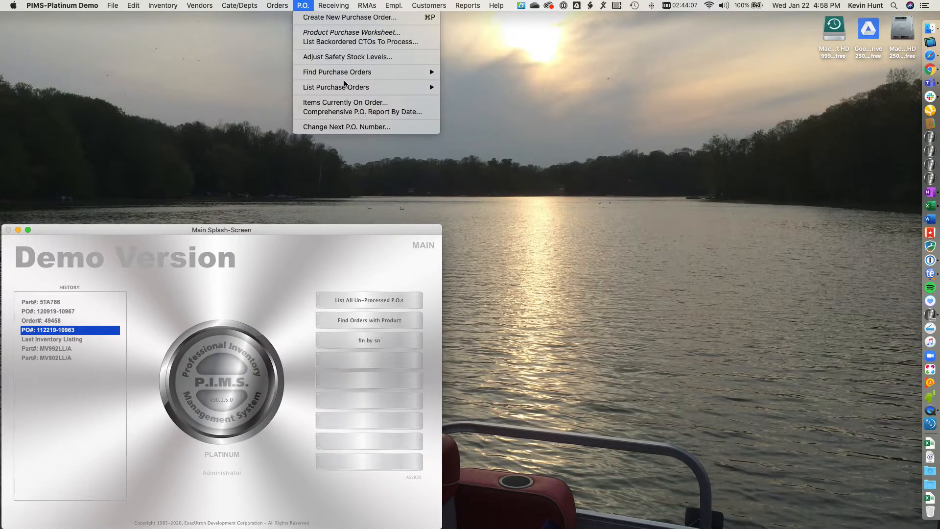
{"action": "mouse_move", "coordinate": [348, 88]}
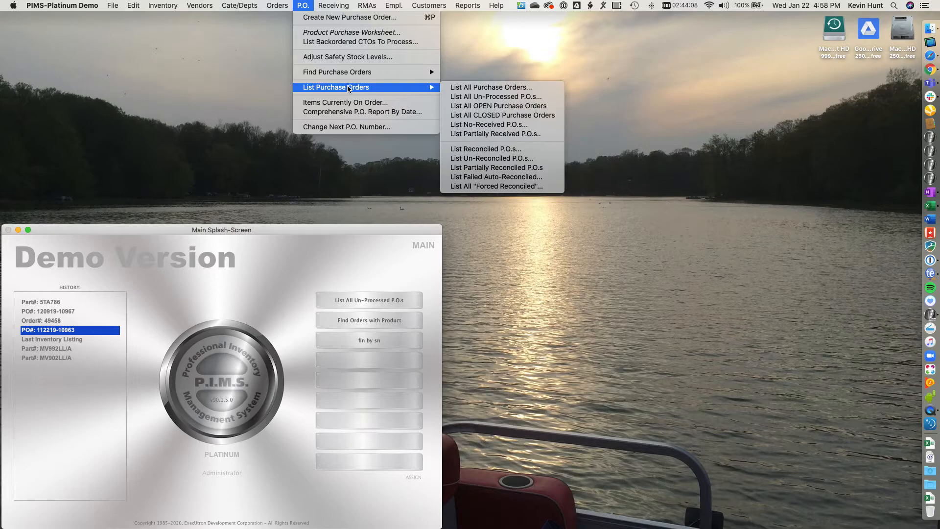
{"action": "left_click", "coordinate": [519, 97]}
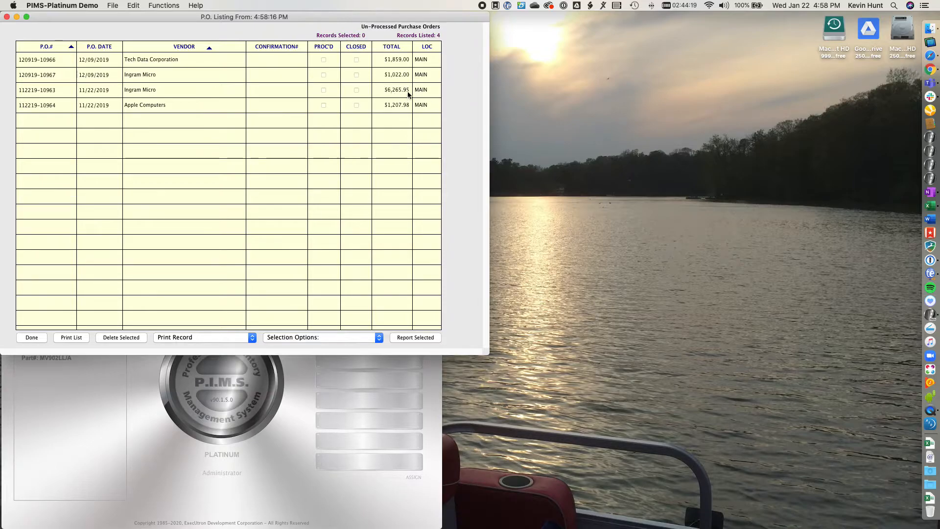
{"action": "double_click", "coordinate": [181, 93]}
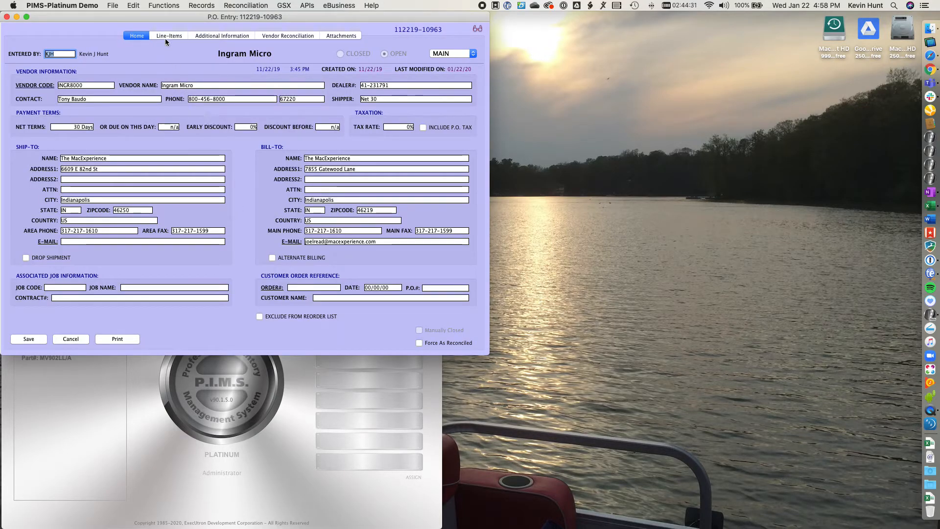
{"action": "left_click", "coordinate": [165, 37]}
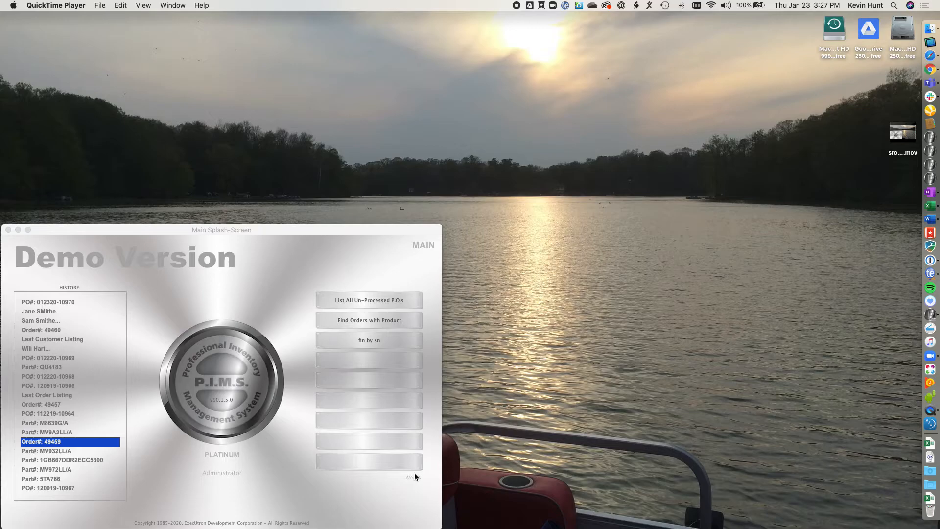
- List all un-processed purchase orders again and close the list
{"action": "left_click", "coordinate": [304, 276]}
{"action": "left_click", "coordinate": [331, 6]}
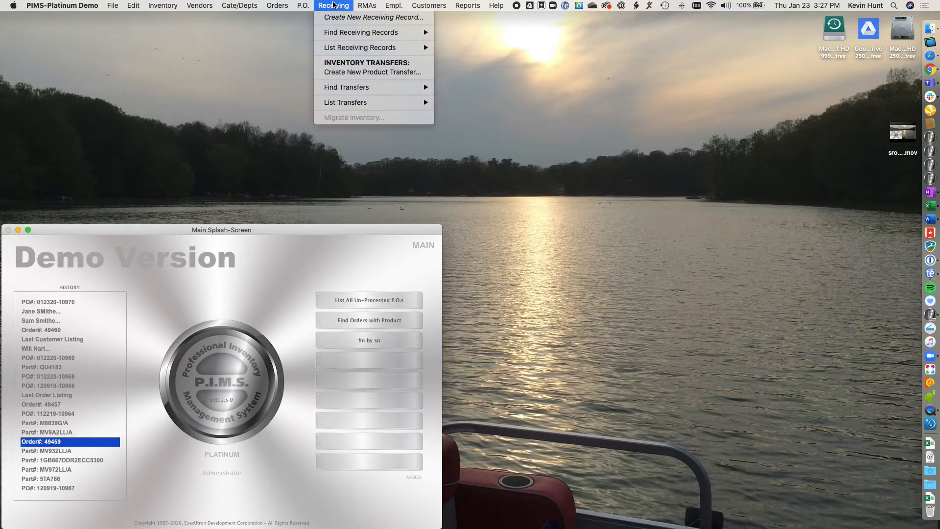
{"action": "mouse_move", "coordinate": [302, 6]}
{"action": "mouse_move", "coordinate": [326, 73]}
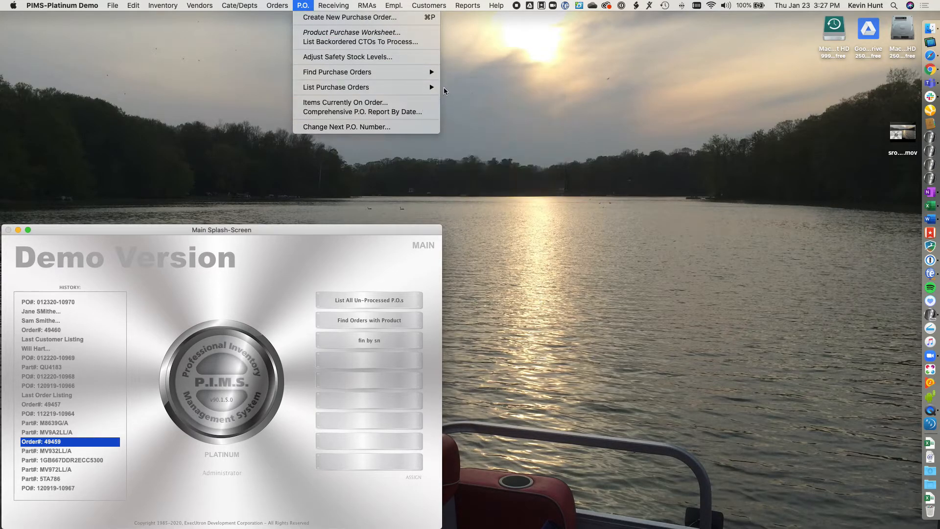
{"action": "mouse_move", "coordinate": [437, 88]}
{"action": "left_click", "coordinate": [537, 97]}
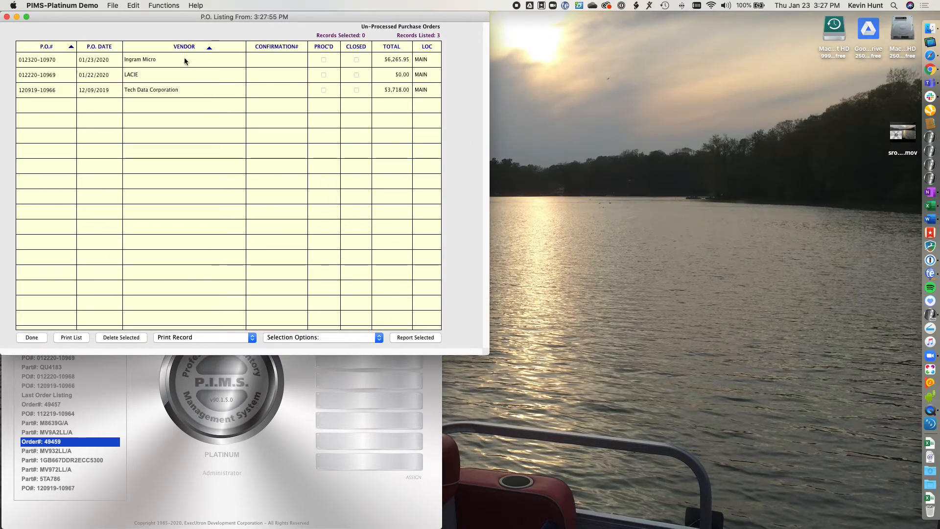
{"action": "left_click", "coordinate": [39, 337]}
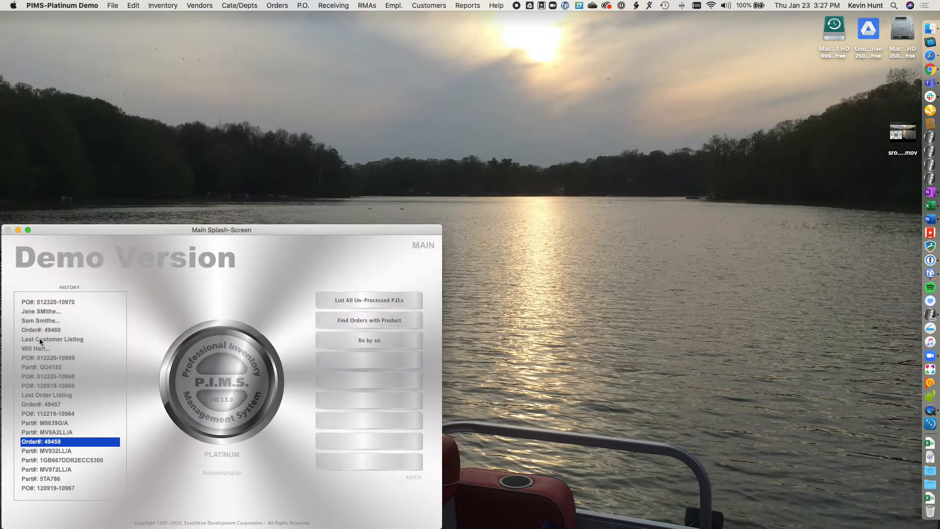
{"action": "left_click", "coordinate": [306, 5]}
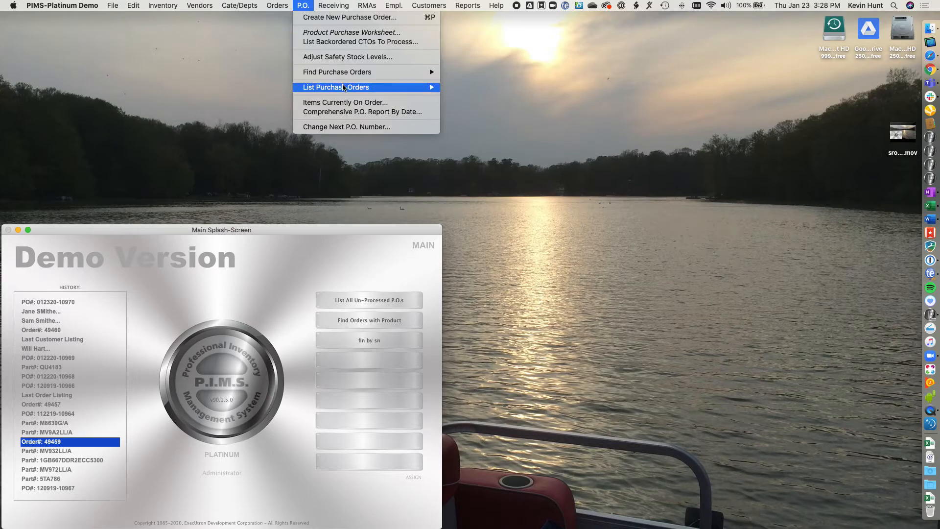
{"action": "mouse_move", "coordinate": [347, 89]}
{"action": "mouse_move", "coordinate": [359, 74]}
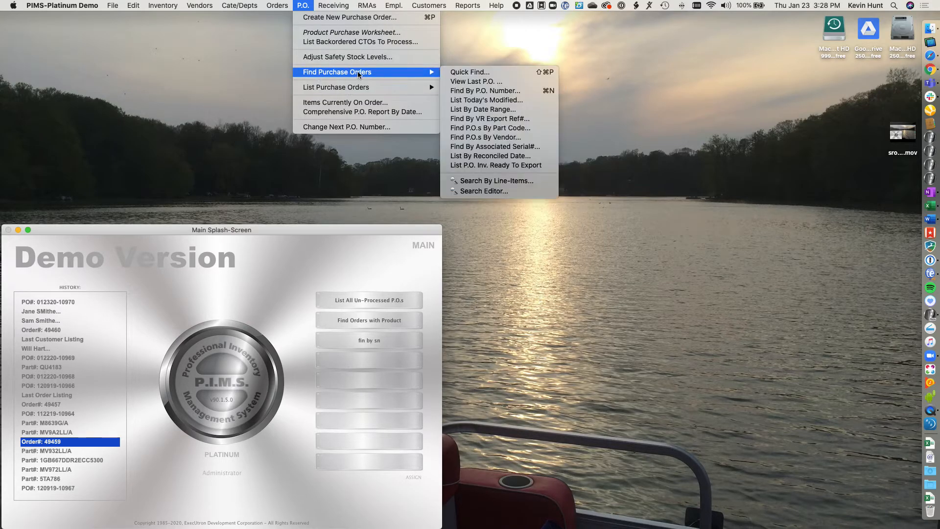
{"action": "left_click", "coordinate": [493, 91]}
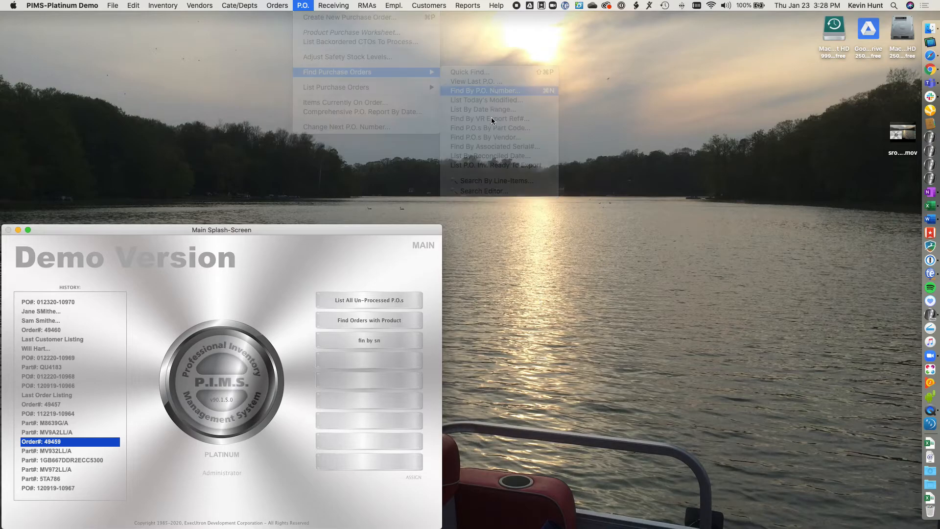
{"action": "key", "text": "super+v"}
{"action": "left_click", "coordinate": [540, 249]}
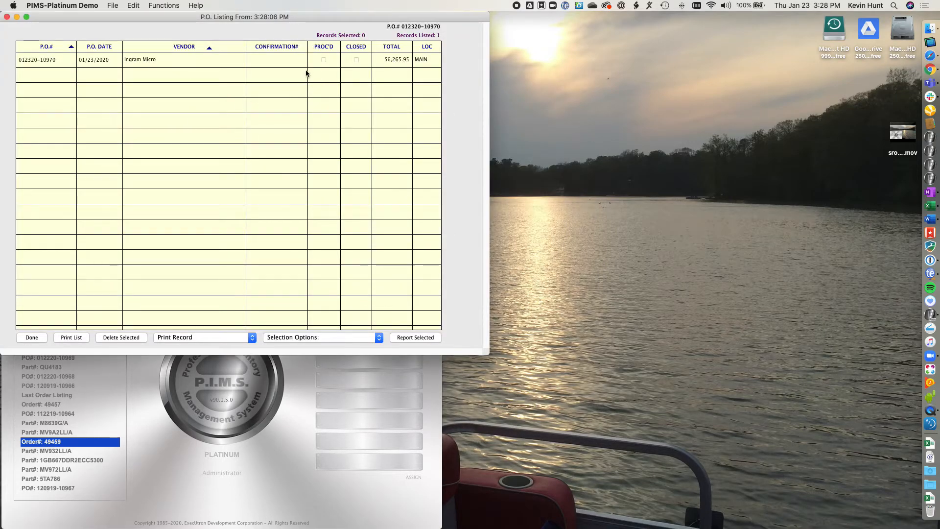
{"action": "double_click", "coordinate": [202, 60]}
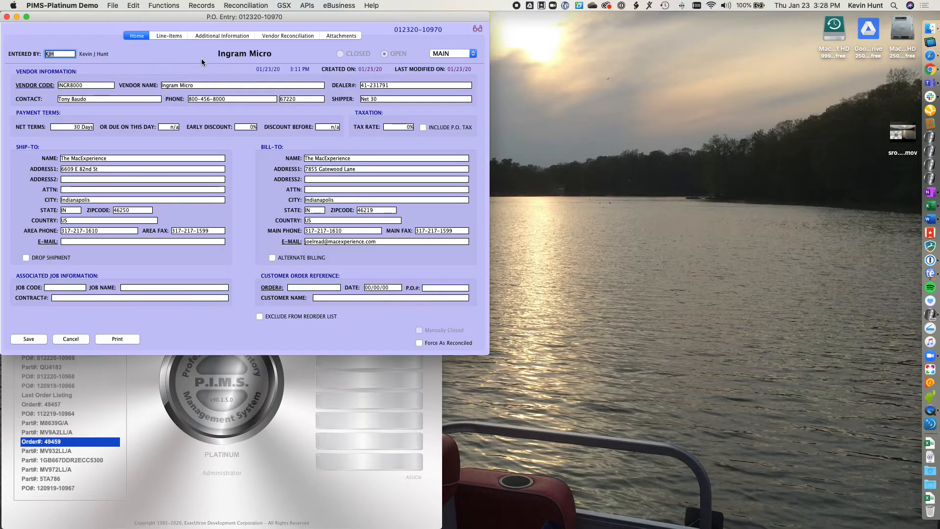
{"action": "left_click", "coordinate": [169, 36]}
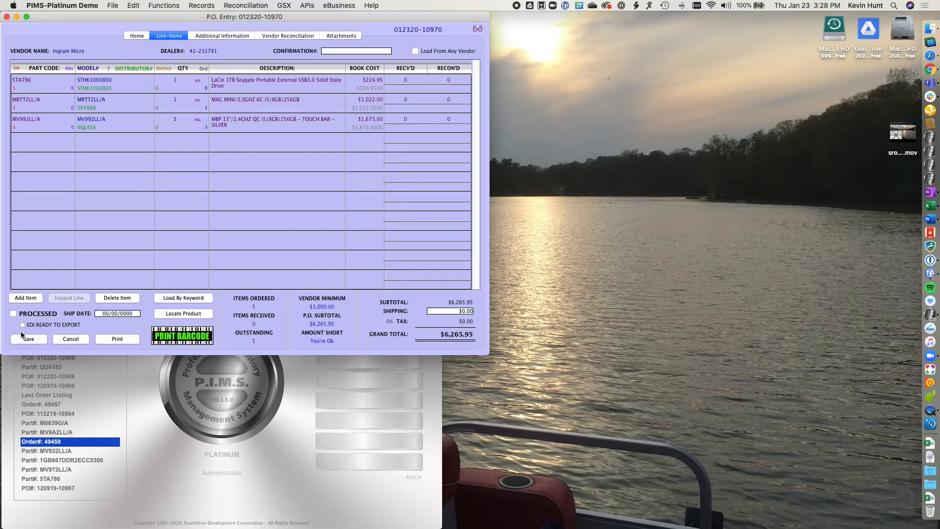
{"action": "left_click", "coordinate": [13, 313]}
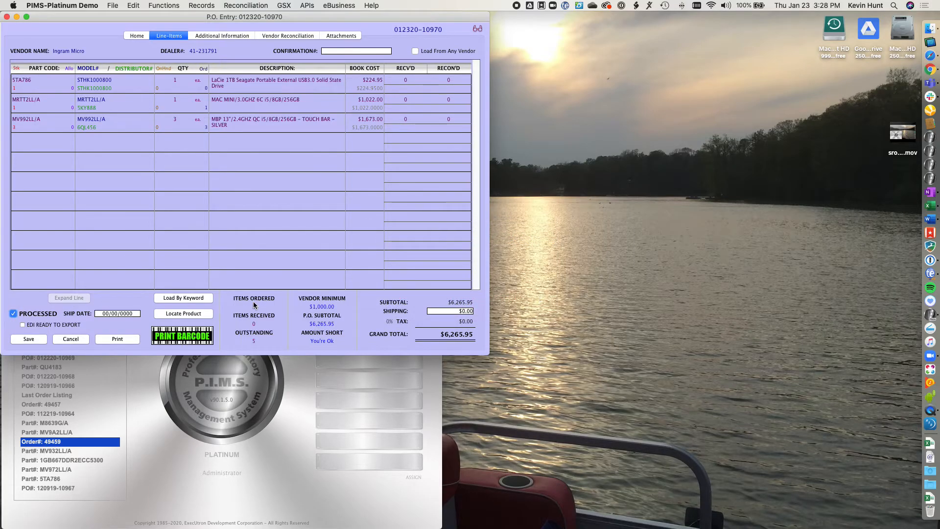
{"action": "left_click", "coordinate": [28, 339]}
- Reopen the purchase order and start a receiving record for it
{"action": "double_click", "coordinate": [195, 59]}
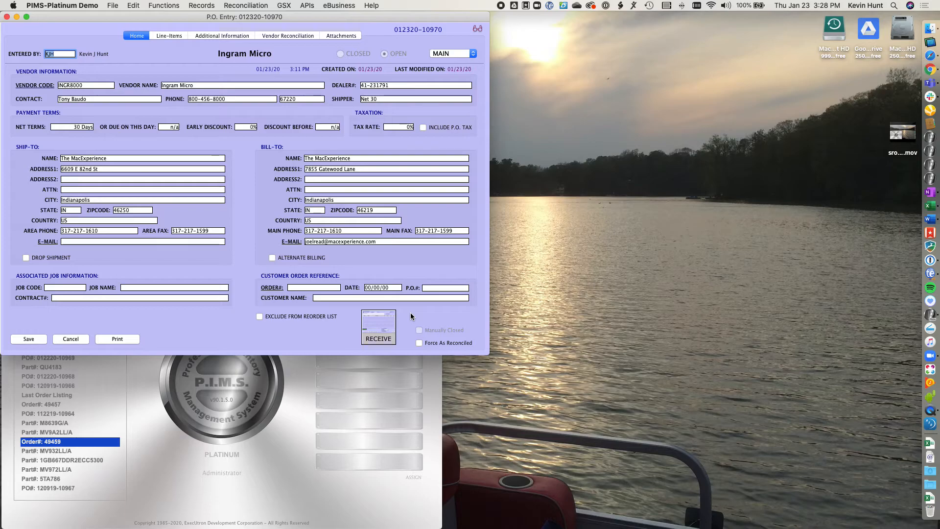
{"action": "left_click", "coordinate": [387, 318]}
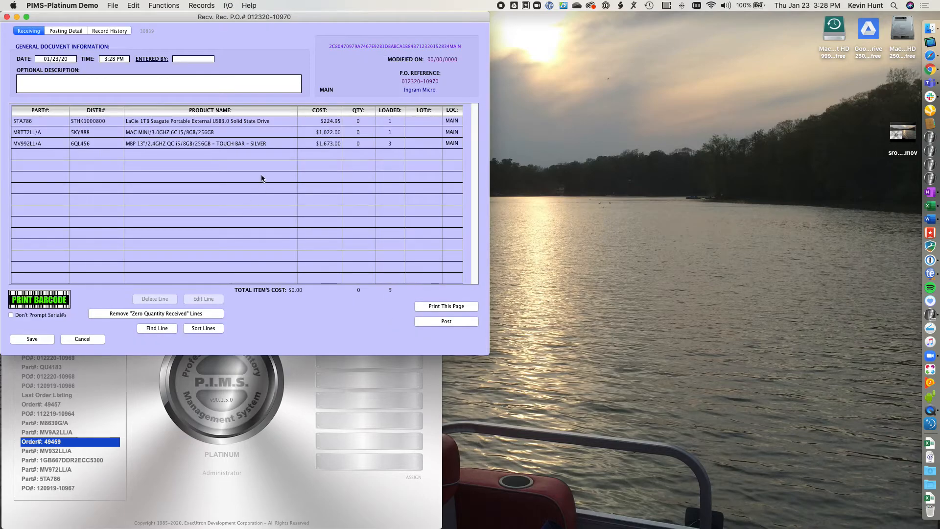
- Enter the receiver's initials in Entered By and receive quantity 1 of the LaCie 1TB drive line, saving its serial dialog
{"action": "left_click", "coordinate": [197, 59]}
{"action": "type", "text": "kjh"}
{"action": "key", "text": "Tab"}
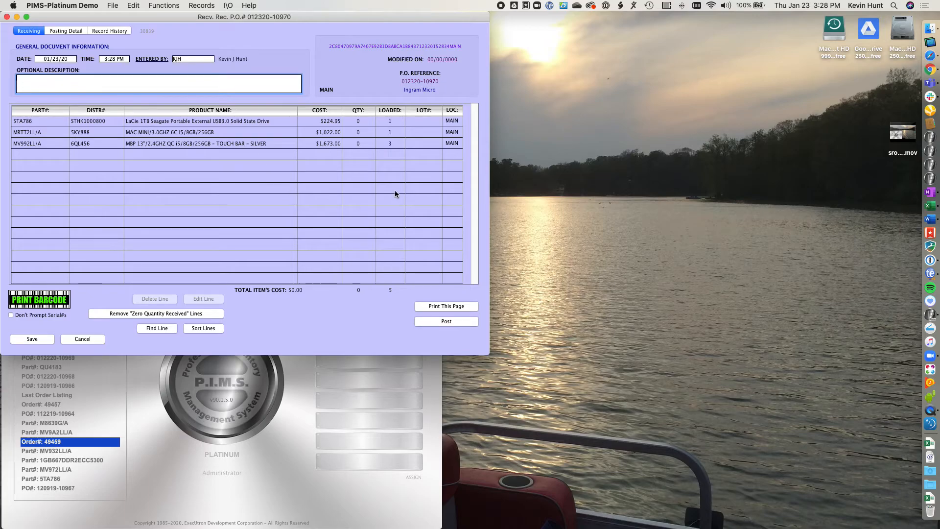
{"action": "left_click", "coordinate": [363, 121]}
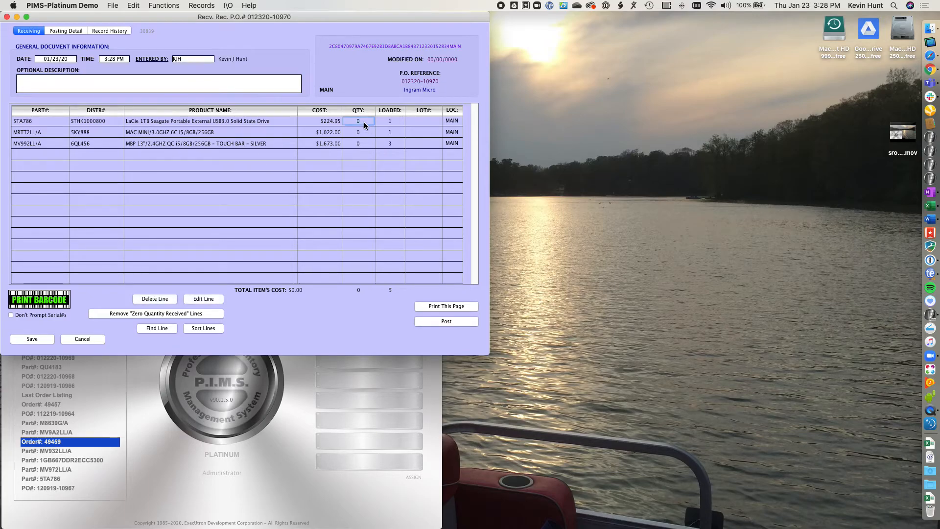
{"action": "type", "text": "1"}
{"action": "key", "text": "Tab"}
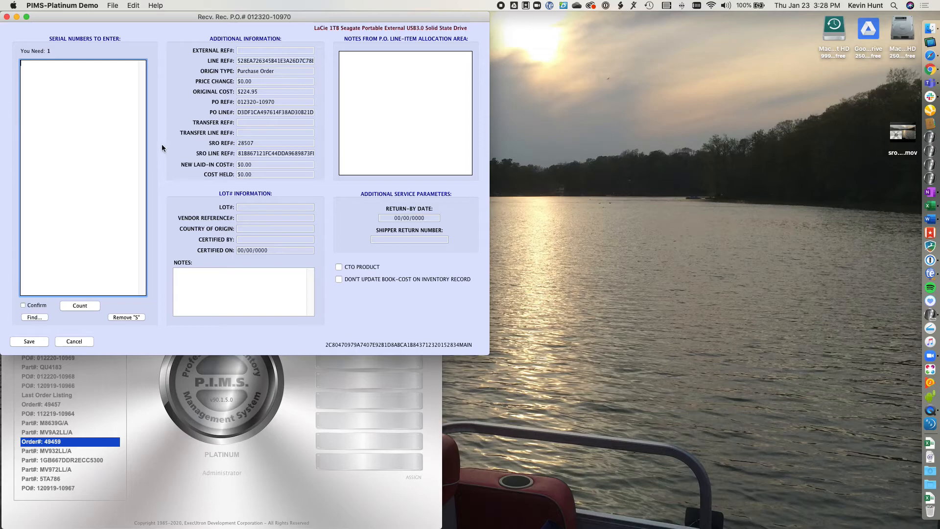
{"action": "left_click", "coordinate": [36, 342]}
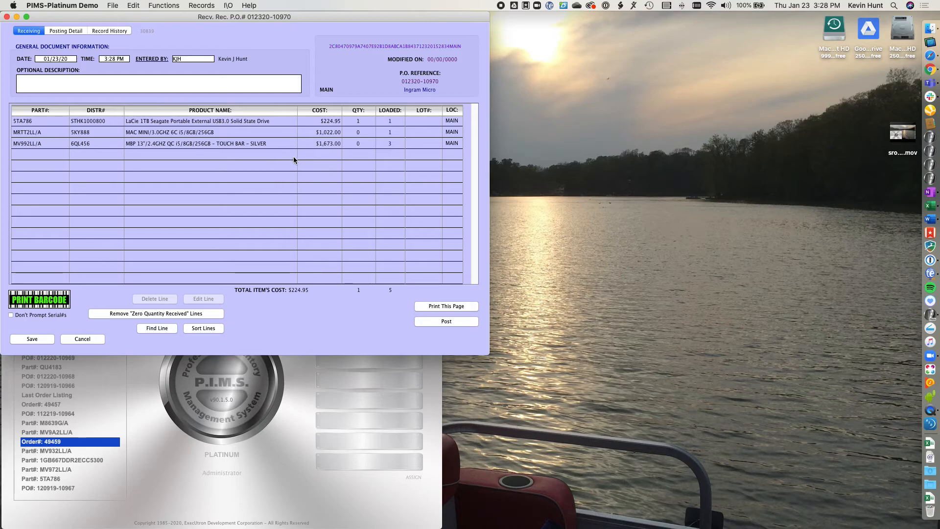
- Remove the zero-quantity received lines and post the receiving record
{"action": "left_click", "coordinate": [163, 313]}
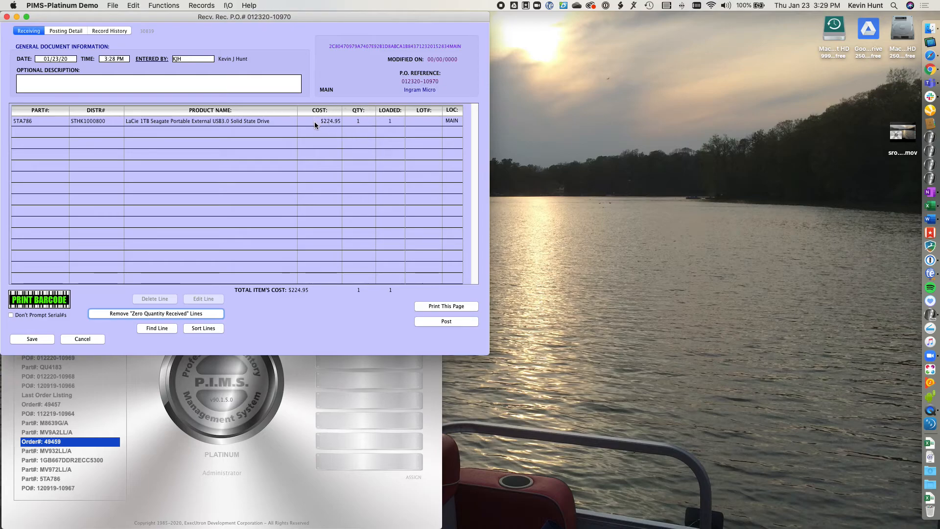
{"action": "left_click", "coordinate": [464, 319]}
{"action": "left_click", "coordinate": [540, 245]}
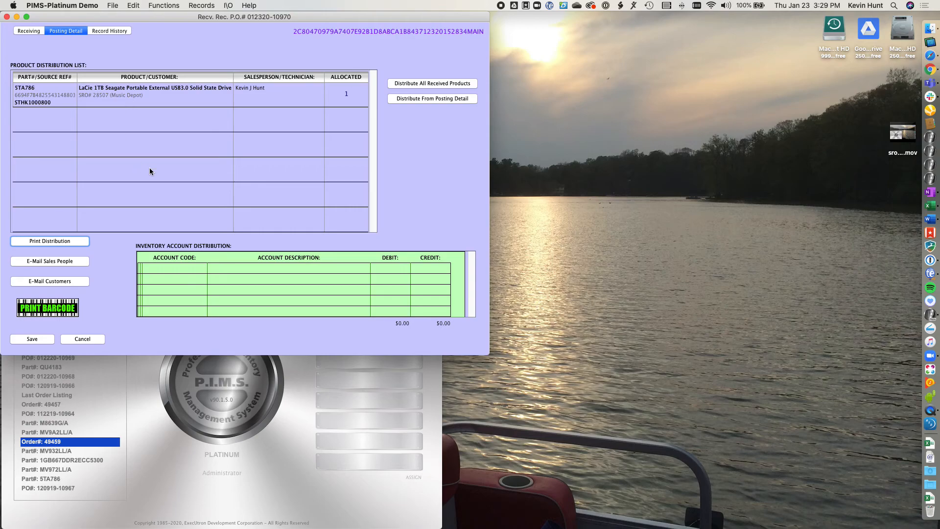
- Print the received product distribution by opening it as a PDF in Preview, then quit Preview
{"action": "left_click", "coordinate": [83, 242]}
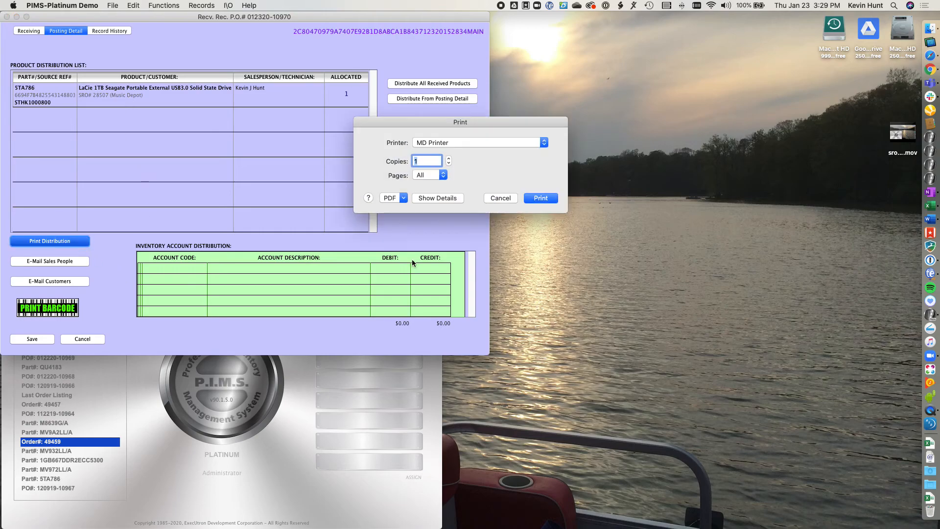
{"action": "left_click", "coordinate": [404, 198]}
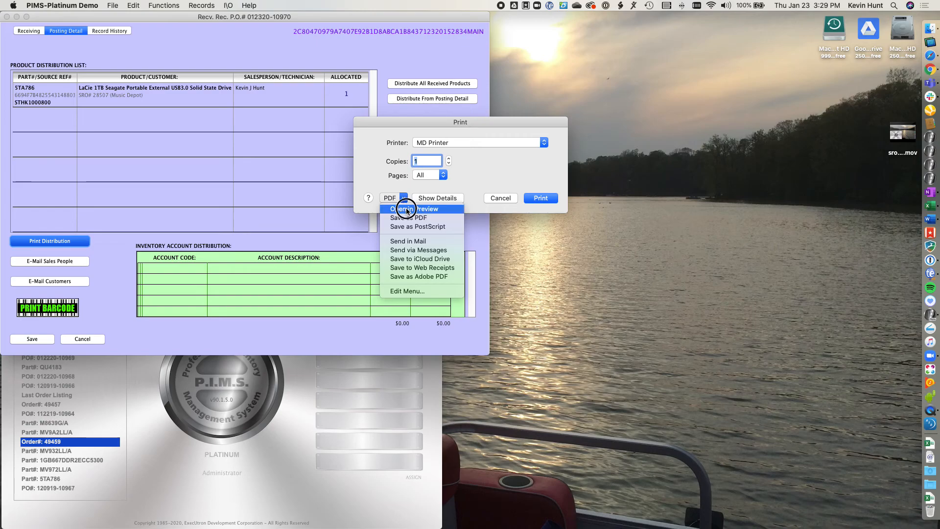
{"action": "left_click", "coordinate": [406, 208]}
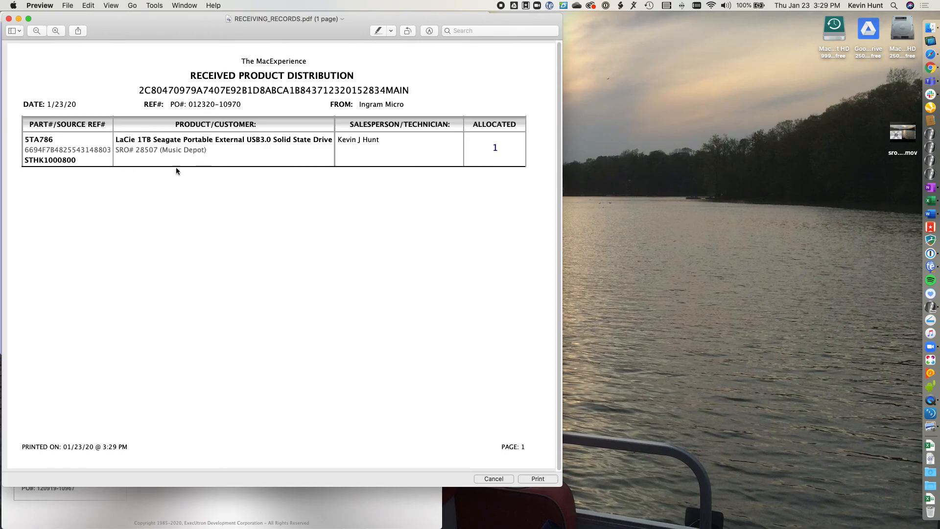
{"action": "left_click", "coordinate": [40, 6]}
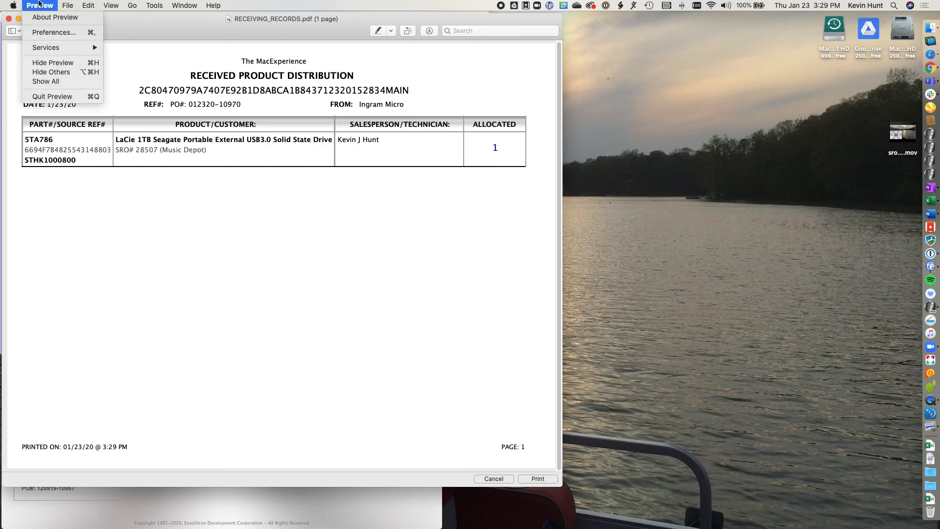
{"action": "left_click", "coordinate": [64, 96]}
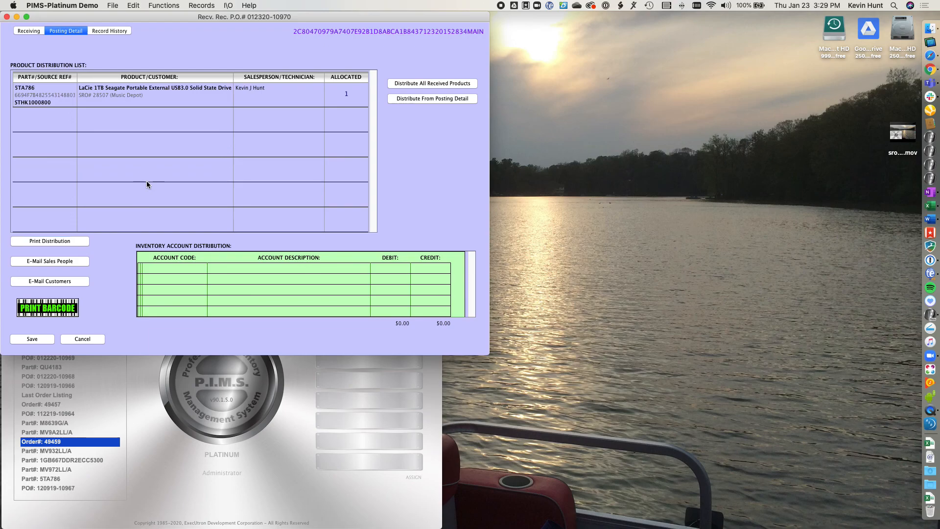
{"action": "left_click", "coordinate": [44, 340]}
{"action": "left_click", "coordinate": [34, 337]}
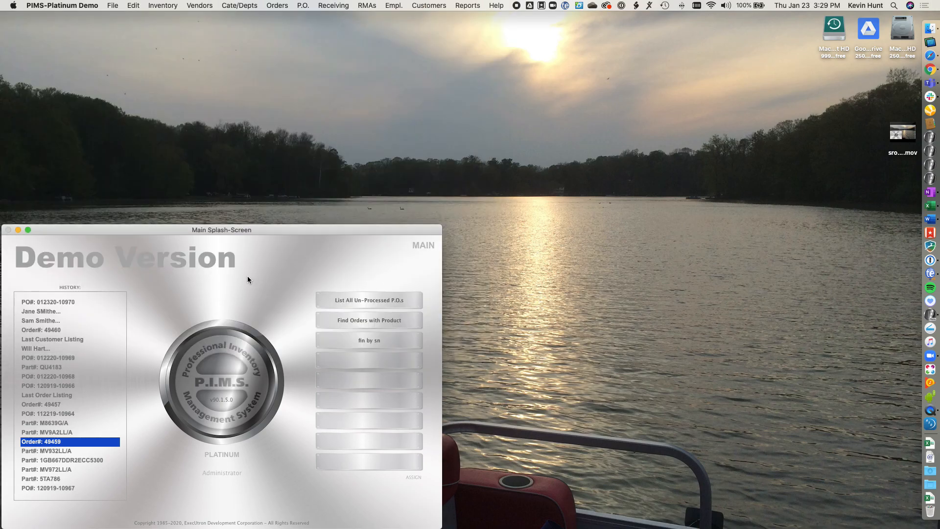